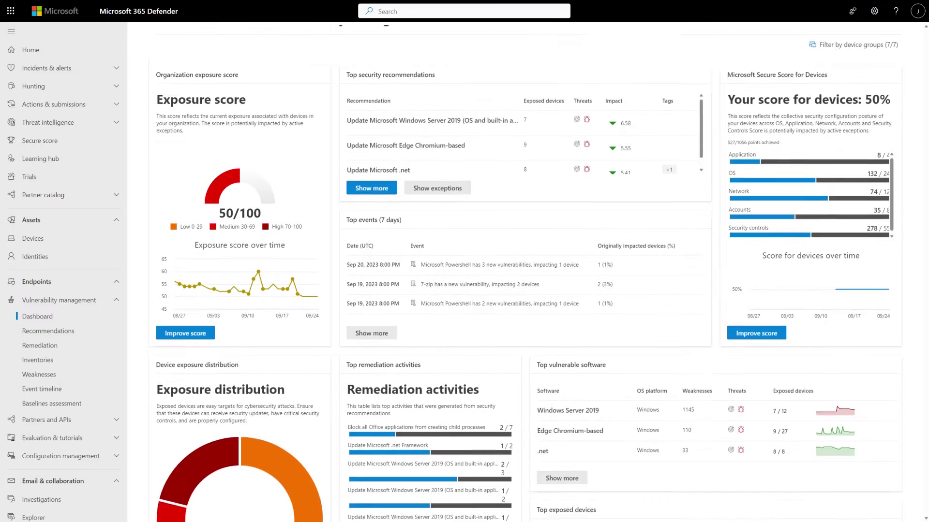
scroll(525, 291, "down", 3)
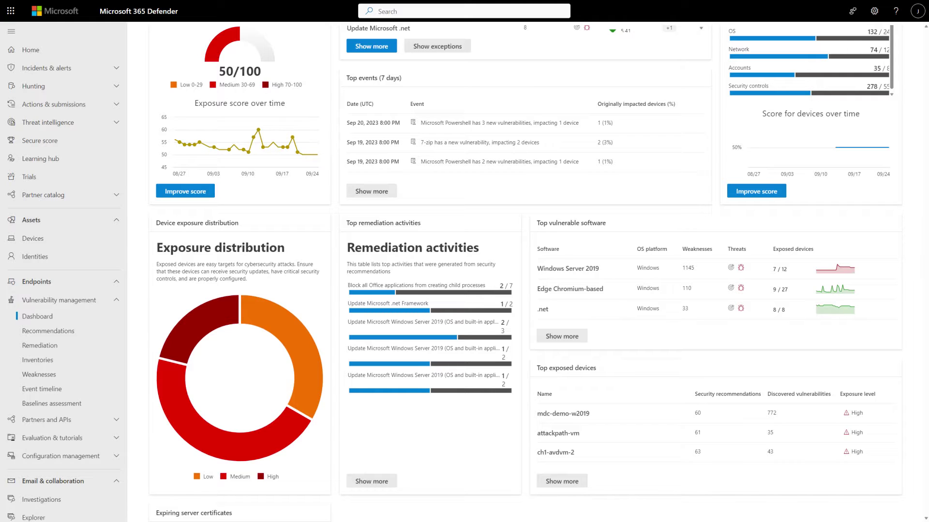
scroll(526, 278, "up", 3)
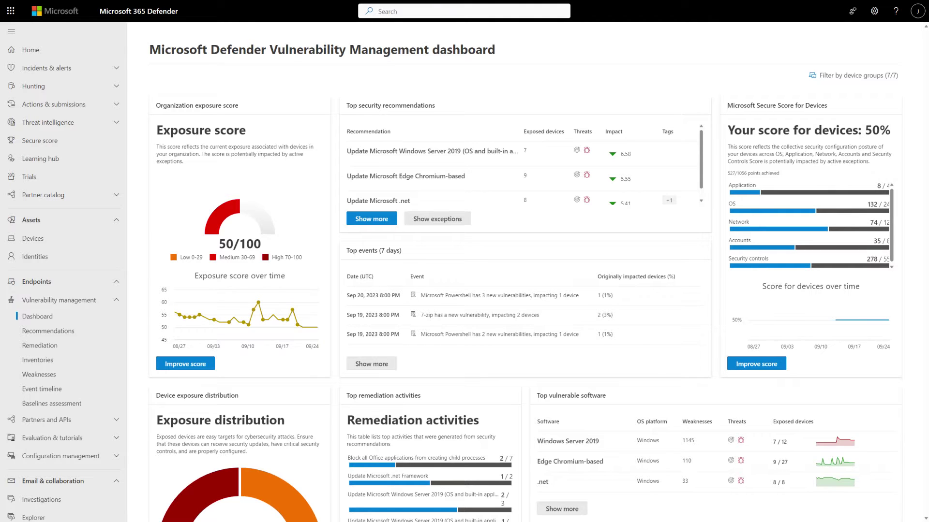
scroll(526, 273, "down", 4)
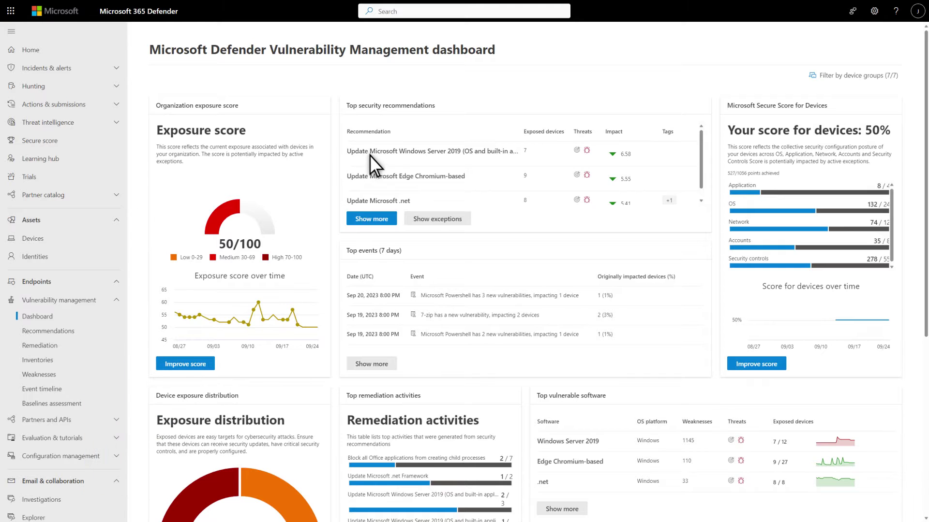
- Open the 'Update Microsoft Windows Server 2019' recommendation, with 1145 vulnerabilities and 7/12 exposed devices
left_click(385, 164)
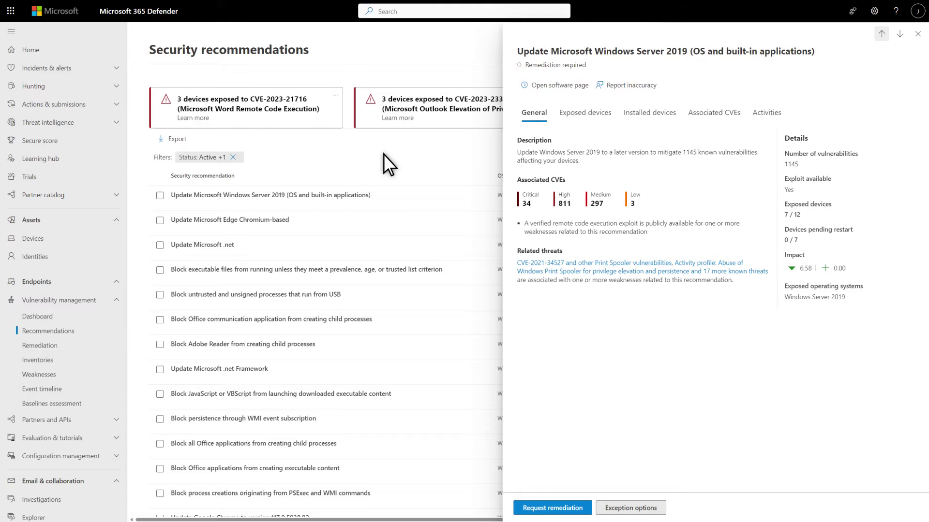
- Review the recommendation's exposed devices and 1145 associated CVEs, and start a remediation request
left_click(581, 113)
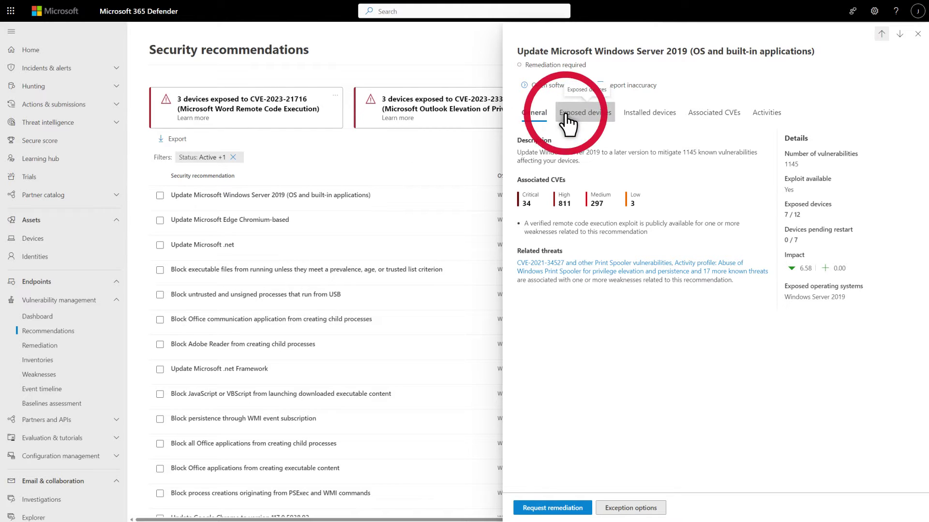
left_click(703, 118)
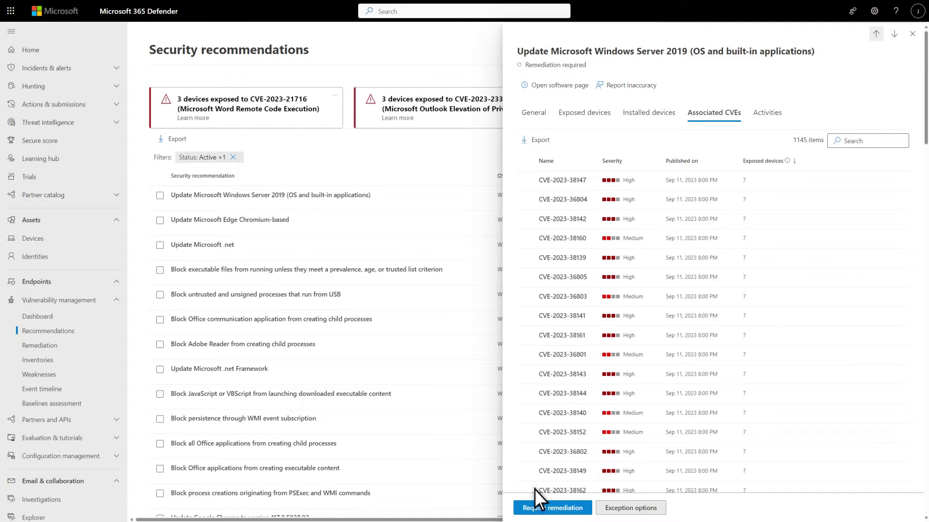
left_click(533, 510)
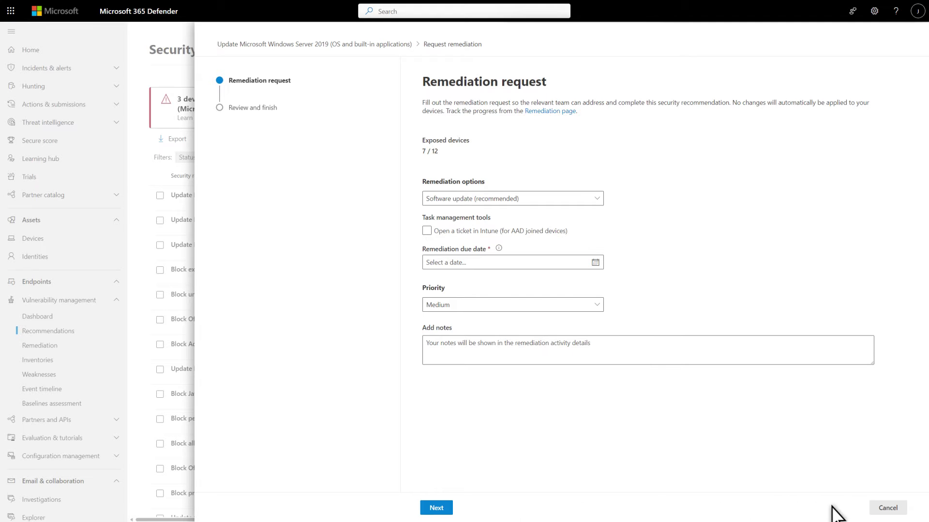
left_click(879, 509)
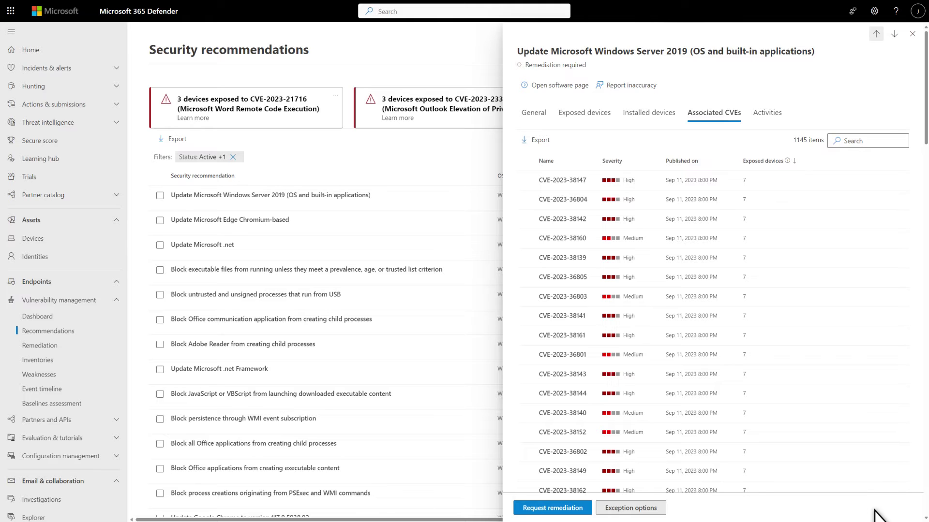
left_click(605, 512)
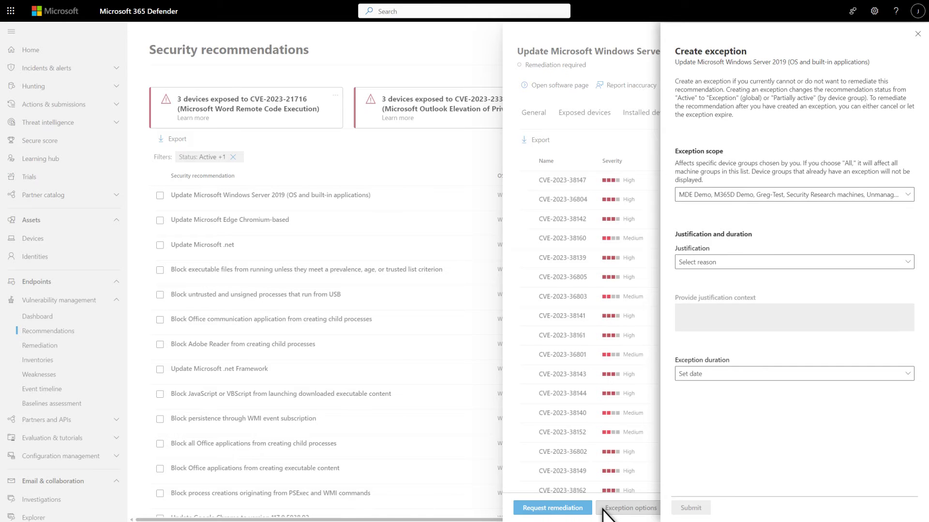
left_click(918, 41)
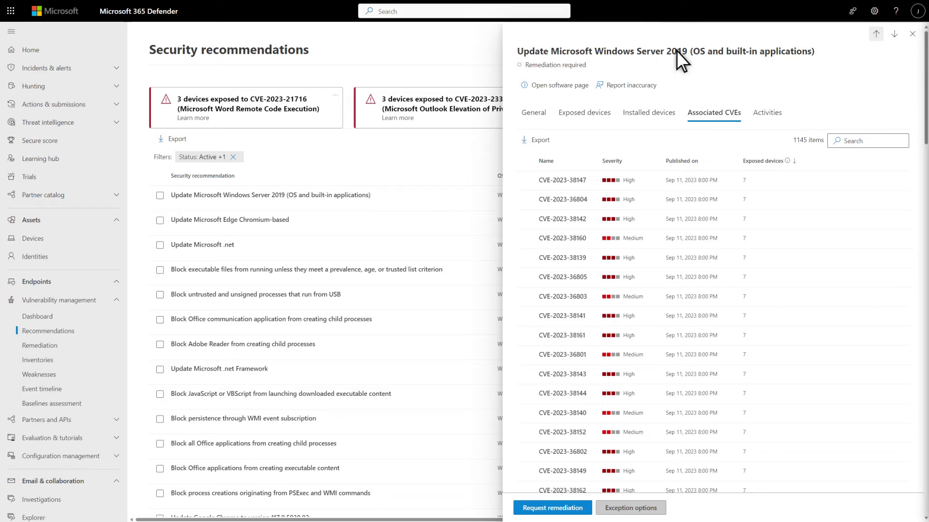
left_click(537, 86)
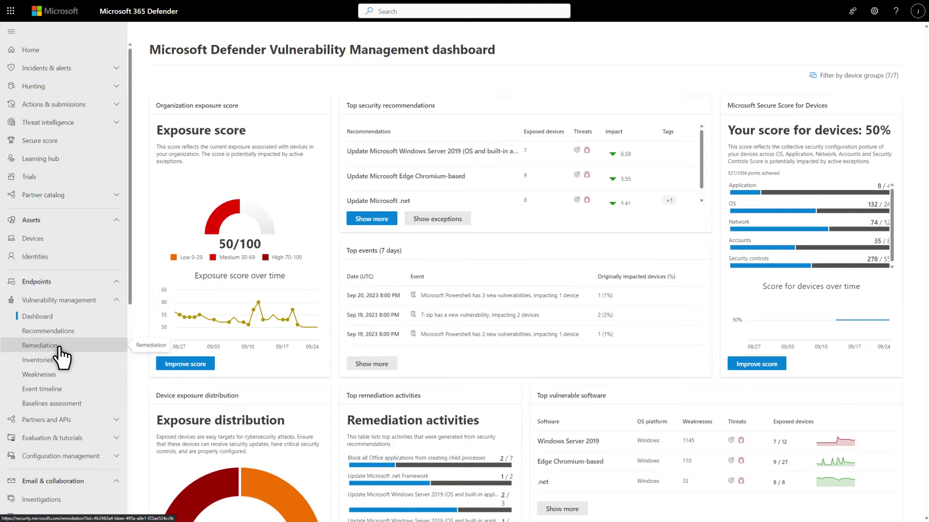
- View remediation activities (55 in progress, 49 past due), then the 23 remediation exceptions
left_click(61, 356)
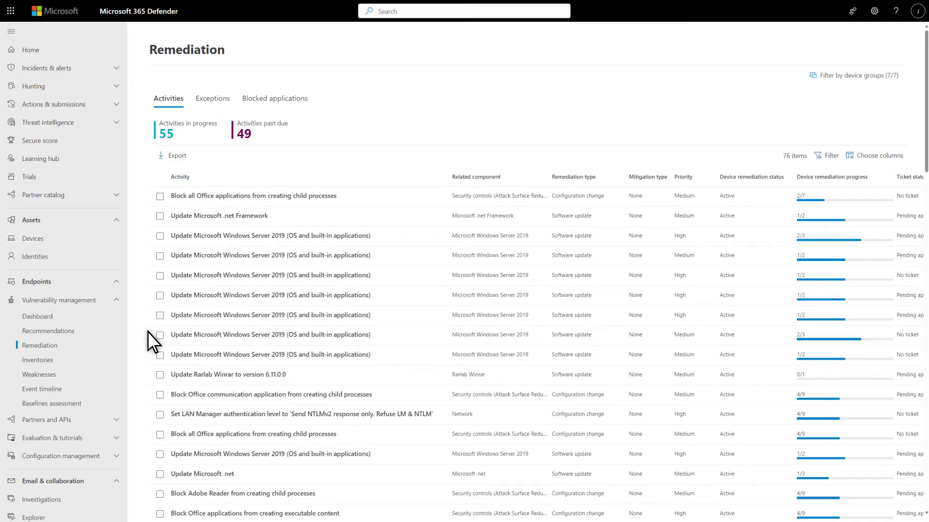
scroll(147, 332, "down", 4)
scroll(147, 332, "down", 4)
scroll(148, 332, "down", 4)
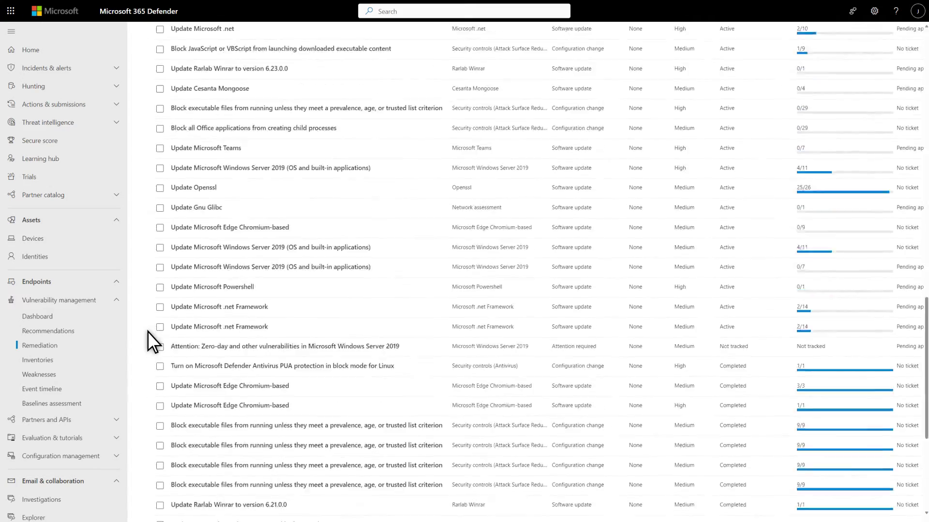
scroll(148, 331, "down", 2)
scroll(147, 331, "down", 2)
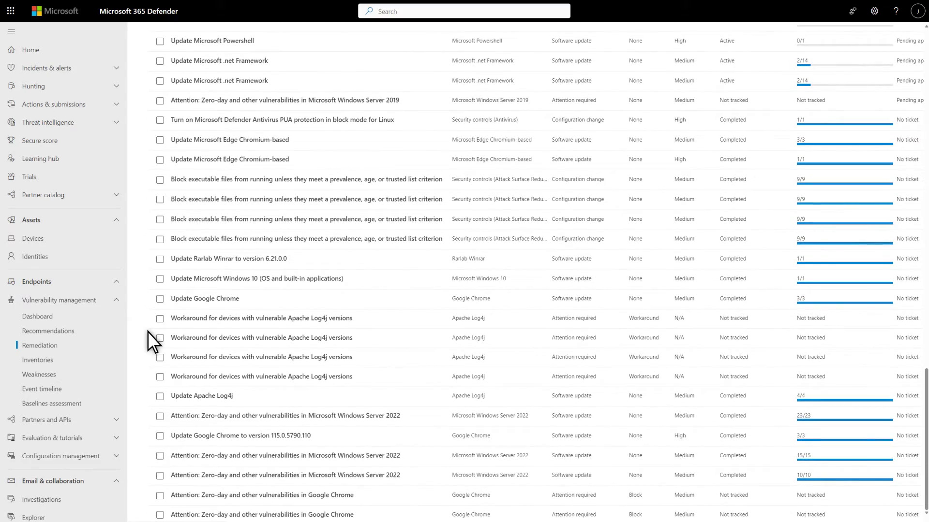
scroll(147, 332, "up", 2)
scroll(147, 332, "up", 5)
scroll(148, 332, "up", 5)
scroll(148, 332, "up", 3)
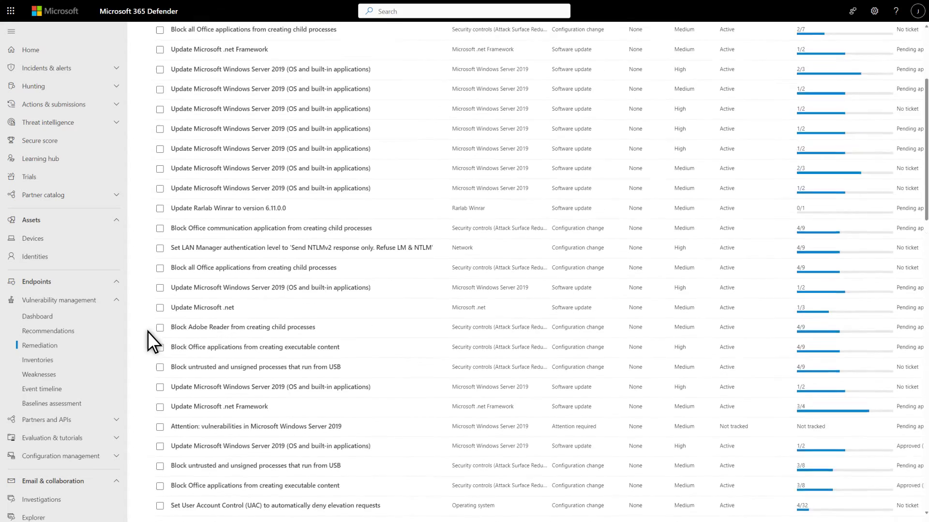
scroll(148, 332, "up", 3)
scroll(148, 331, "up", 2)
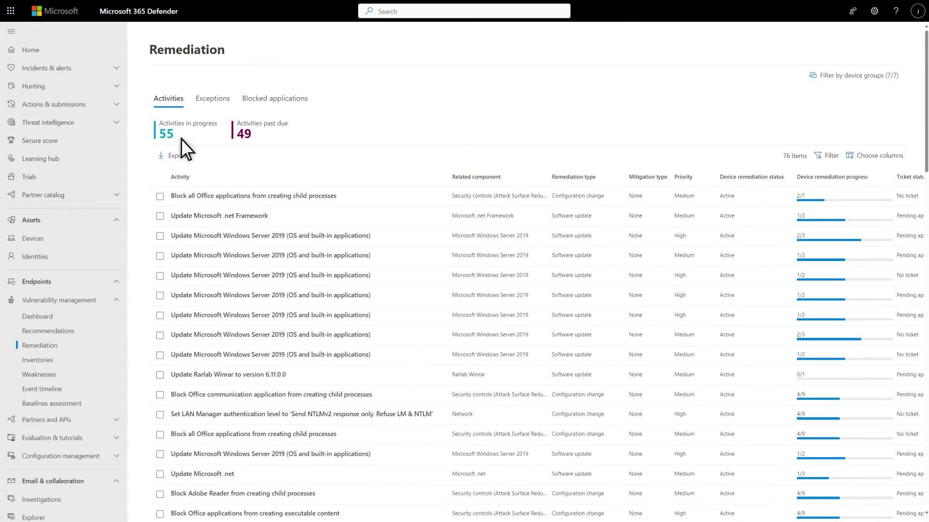
left_click(203, 99)
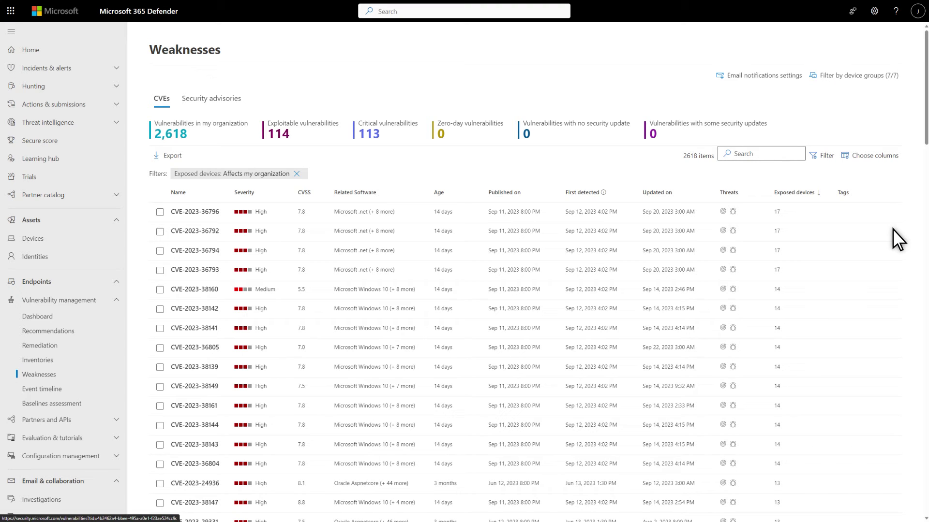
- Filter weaknesses to Critical, 0–30 days and Affects my organization, leaving CVE-2023-36735
left_click(816, 154)
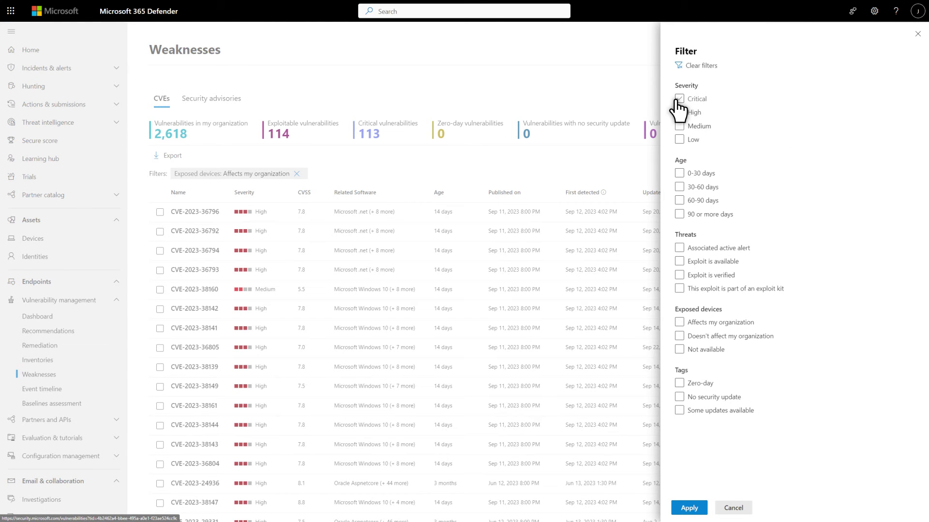
left_click(678, 99)
left_click(679, 174)
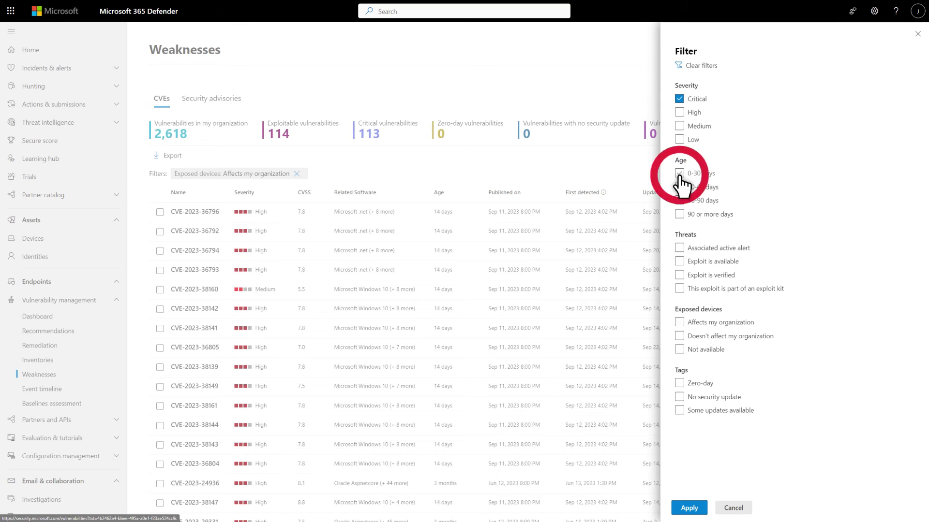
left_click(680, 323)
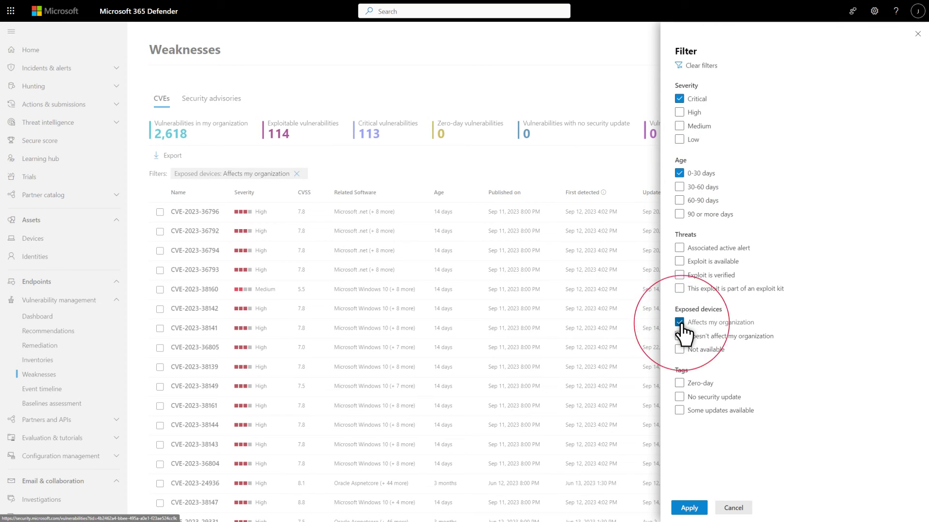
left_click(701, 510)
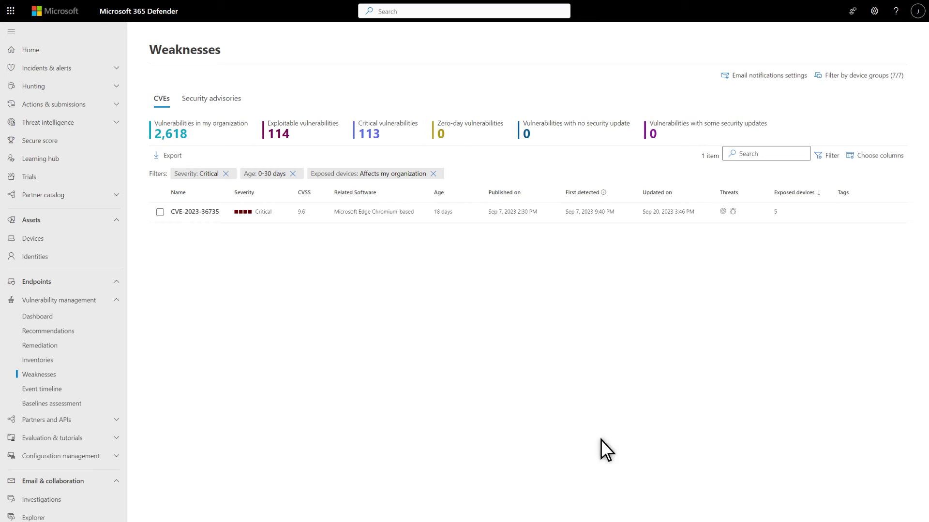
- Open attackpath-vm (54 recommendations, high exposure) from CVE-2023-36735's exposed devices list
left_click(160, 212)
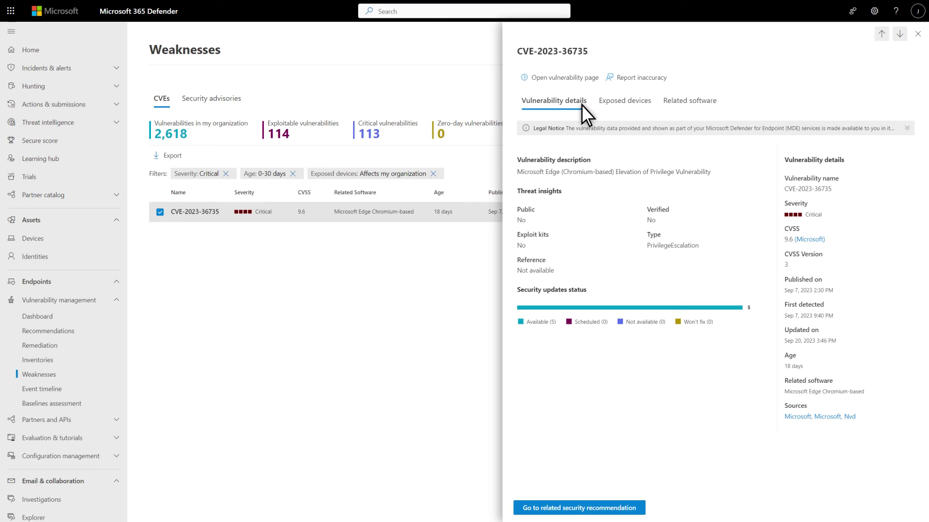
left_click(616, 106)
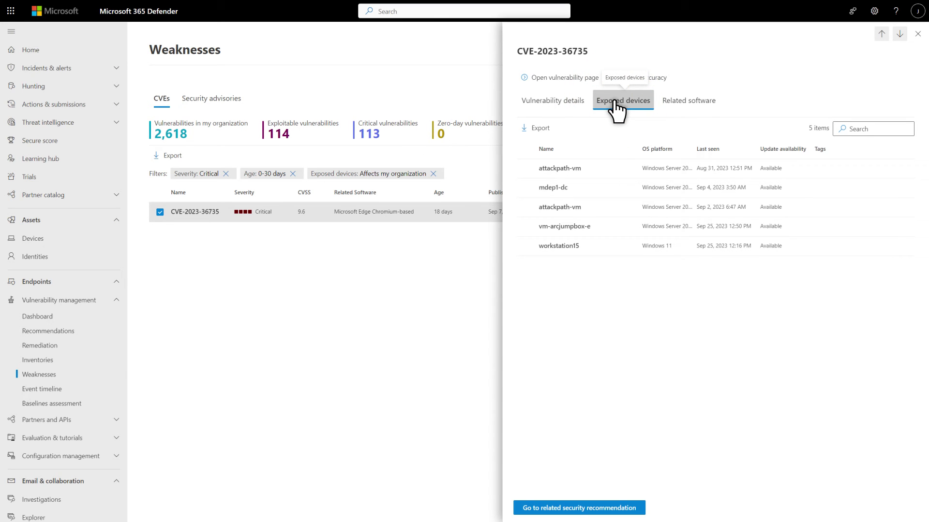
left_click(571, 173)
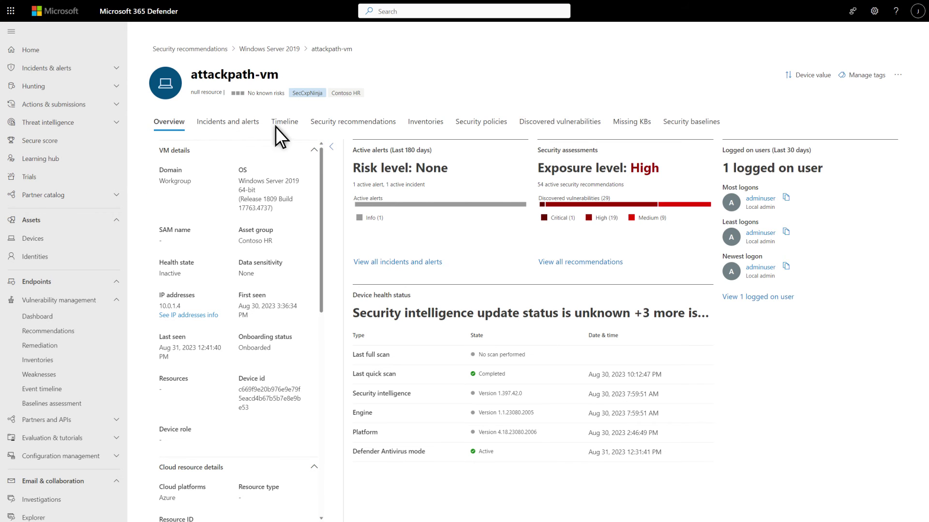
- Review attackpath-vm's recommendations, 29 vulnerabilities, and missing September 2023 Security Updates KB (18 CVEs)
left_click(326, 127)
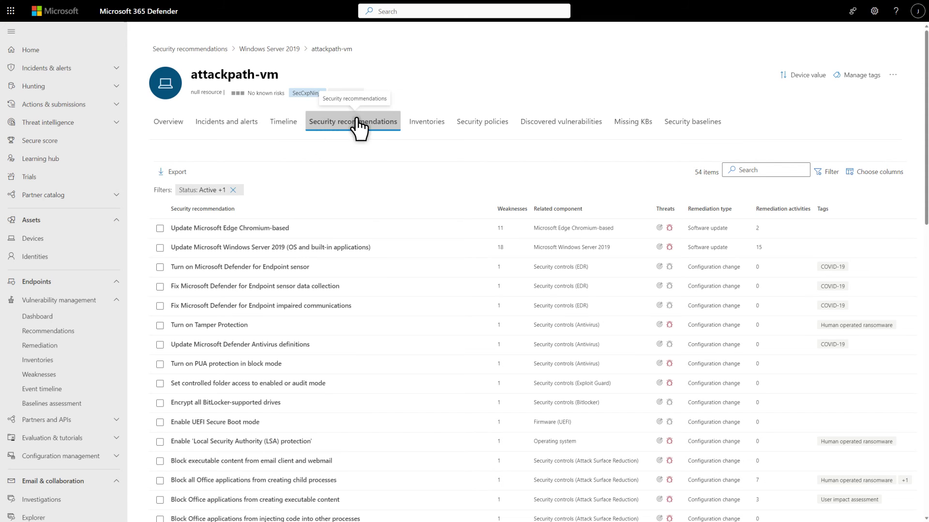
left_click(542, 128)
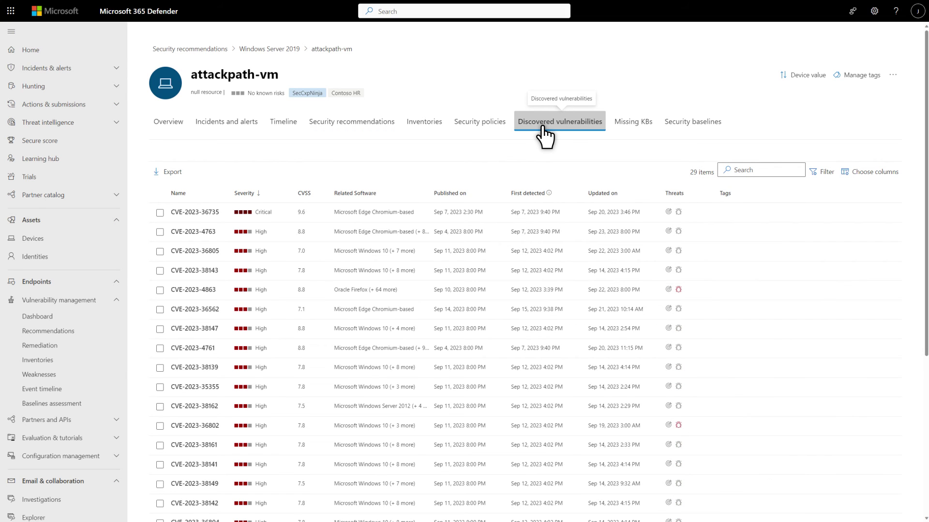
left_click(642, 133)
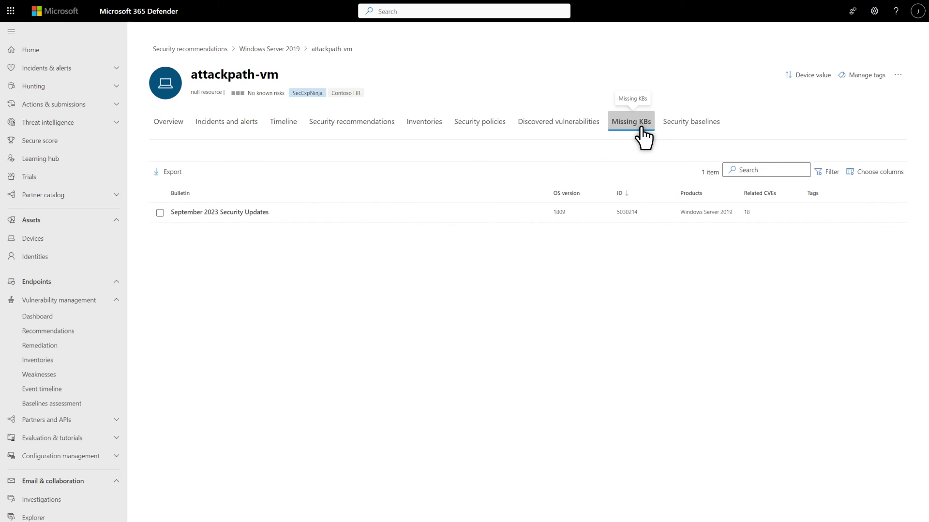